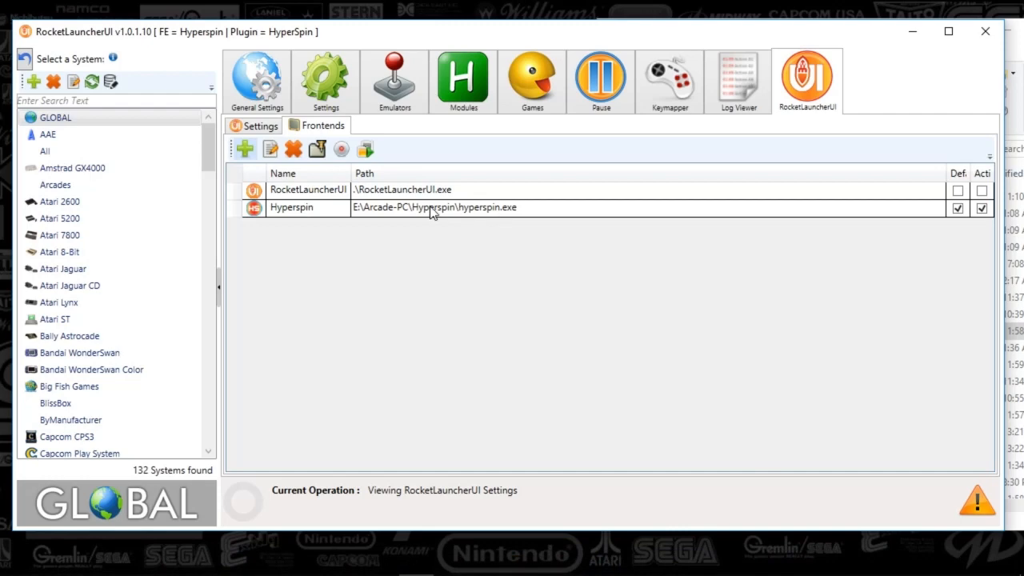
Step: Review the global RocketLauncher general settings, including the module, media, profile, ROM and frontend paths
click(262, 122)
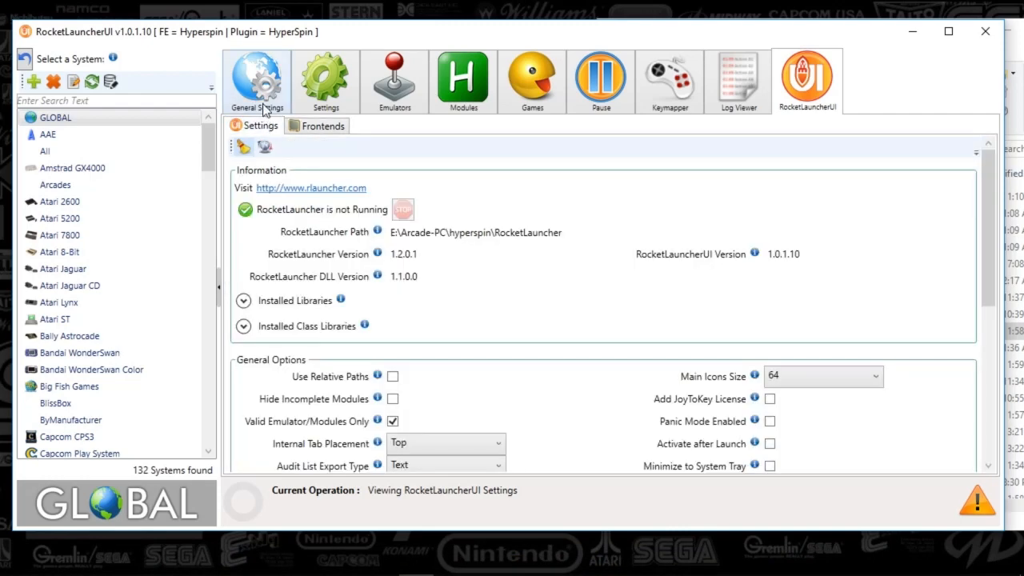
click(267, 103)
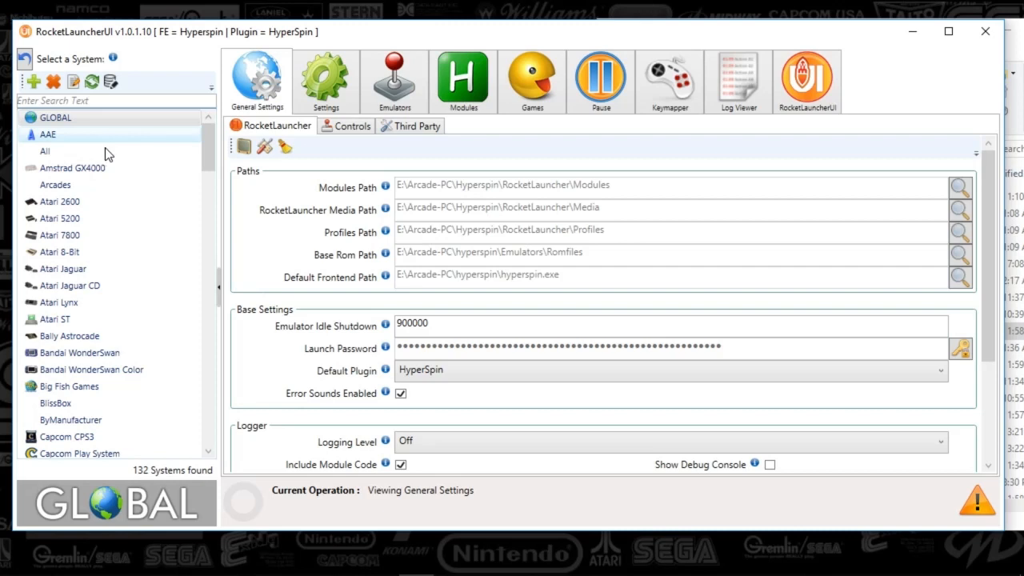
Step: Examine the main settings of the AAE system, from the Hide Cursor options to the 7z, CPWizard and resolution settings
click(65, 133)
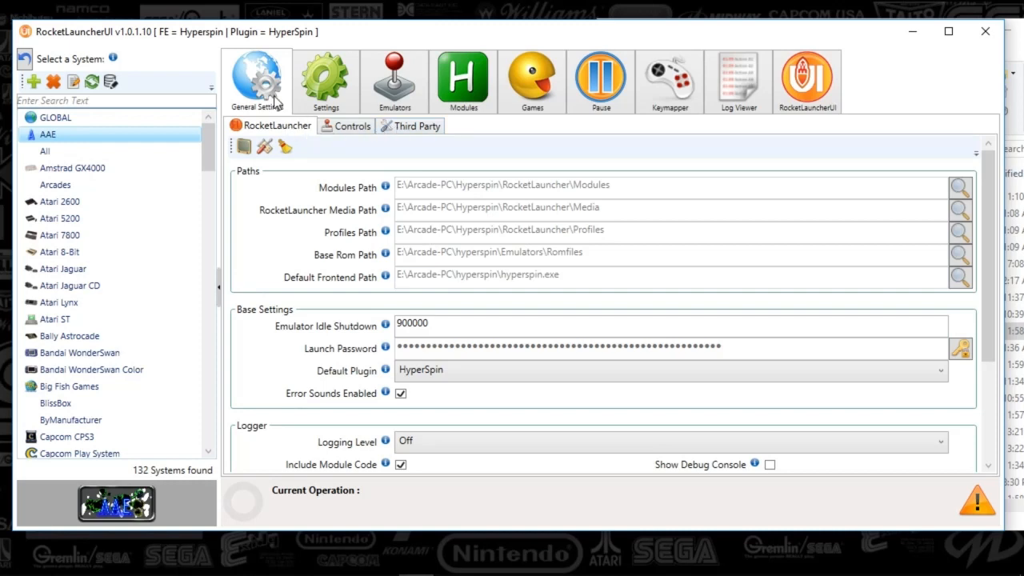
click(346, 93)
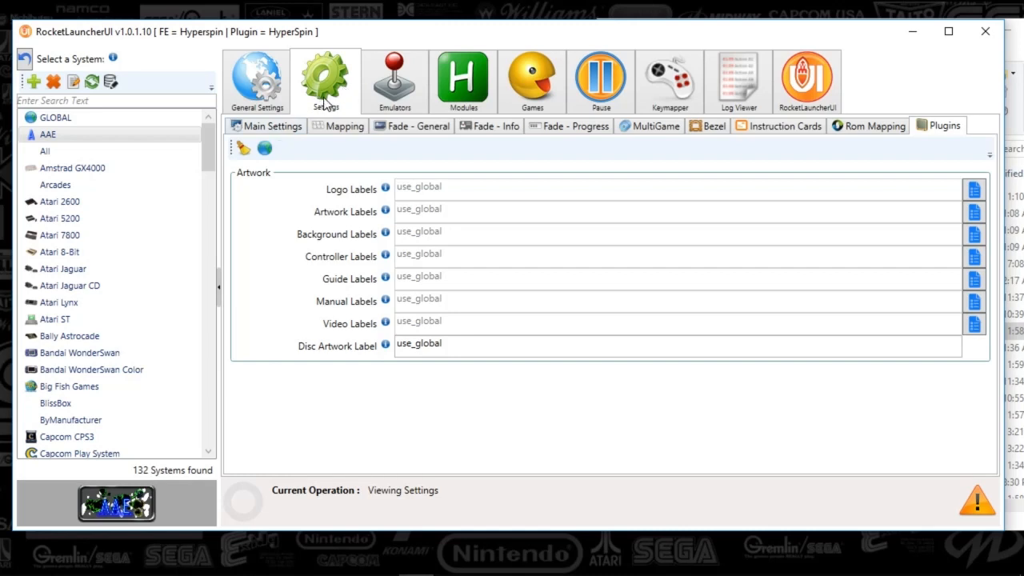
click(276, 128)
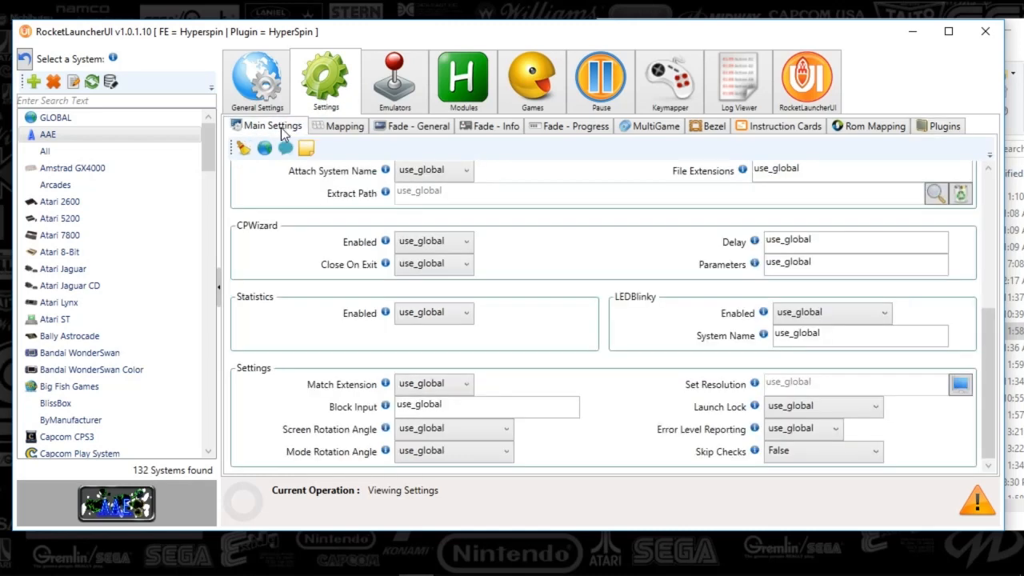
scroll(584, 302, up, 3)
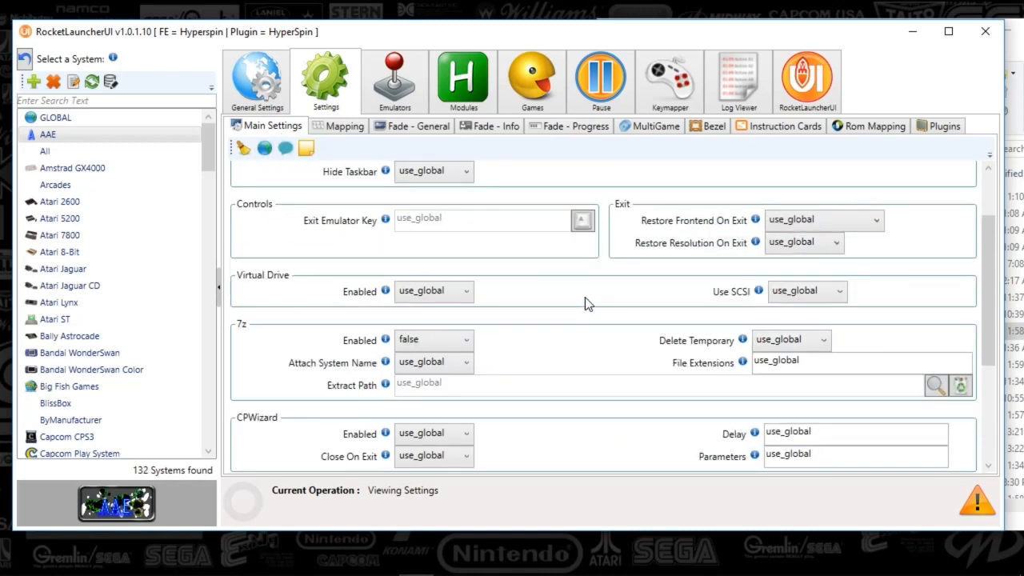
scroll(584, 302, up, 2)
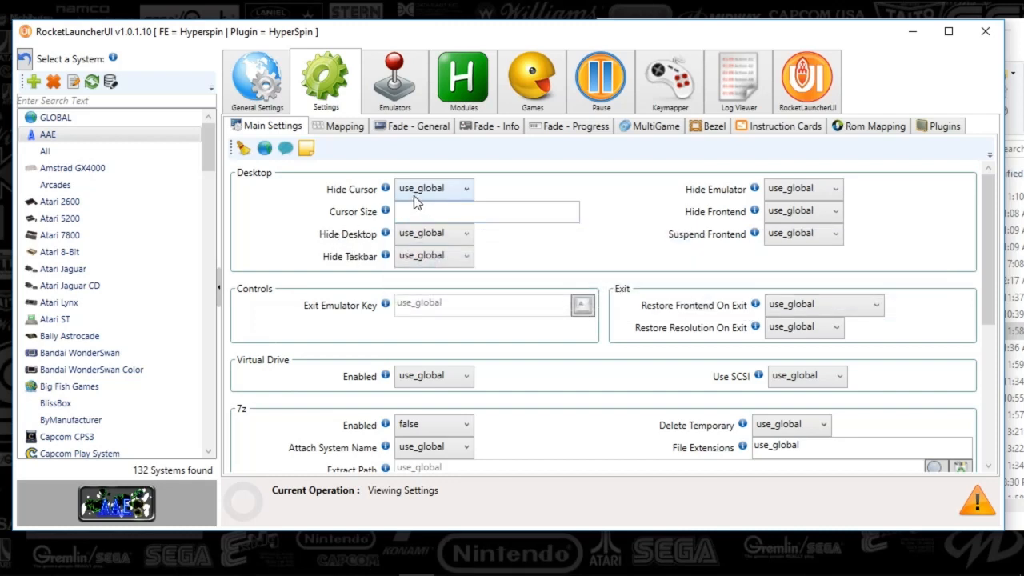
click(455, 191)
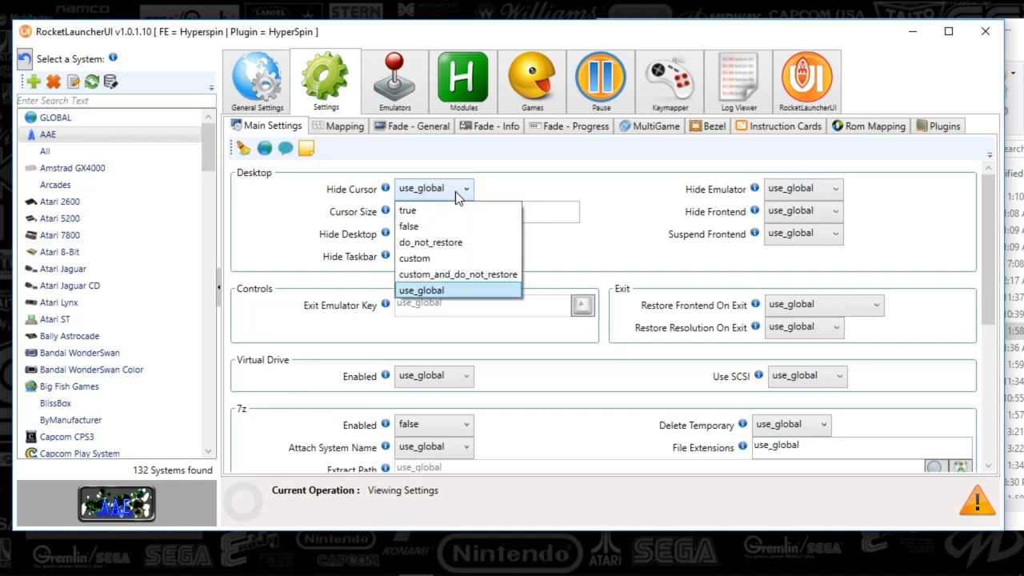
click(672, 199)
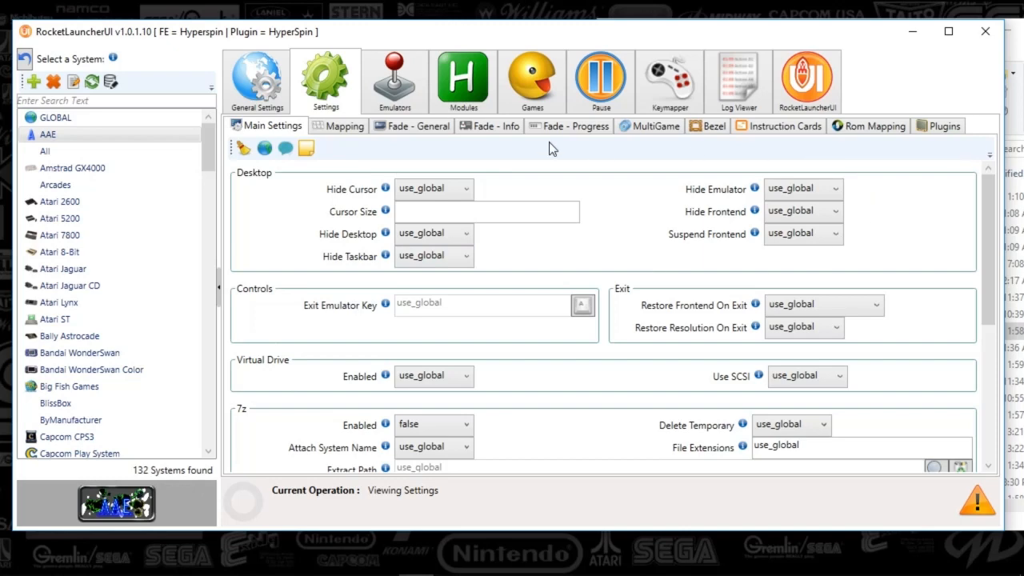
drag(986, 232, 985, 343)
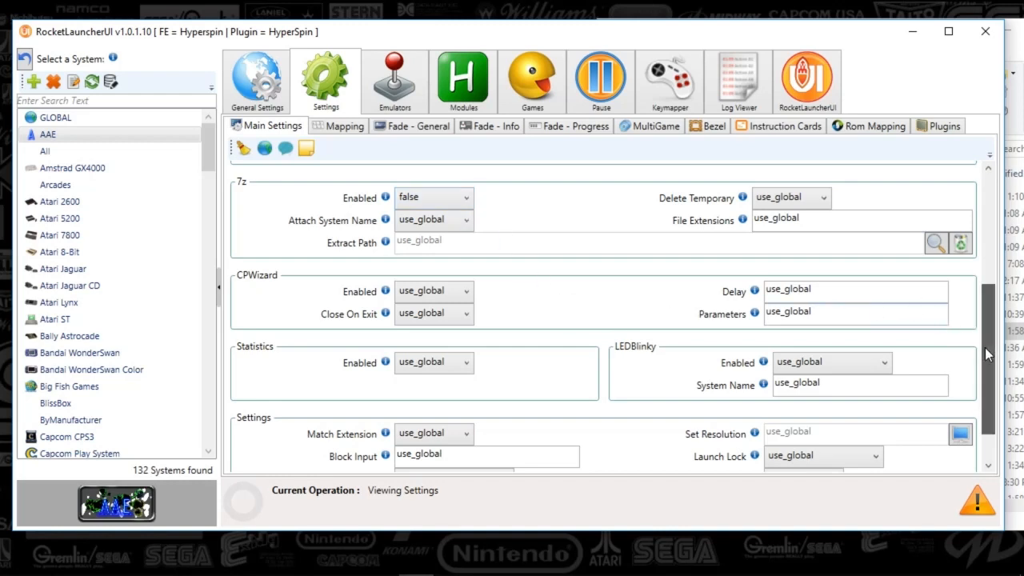
scroll(984, 347, down, 2)
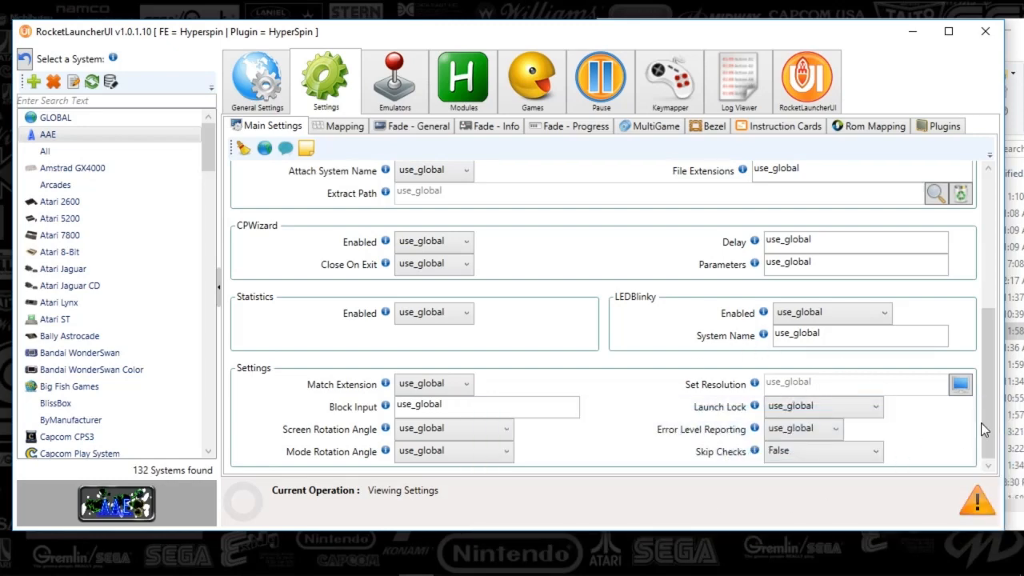
drag(983, 430, 983, 305)
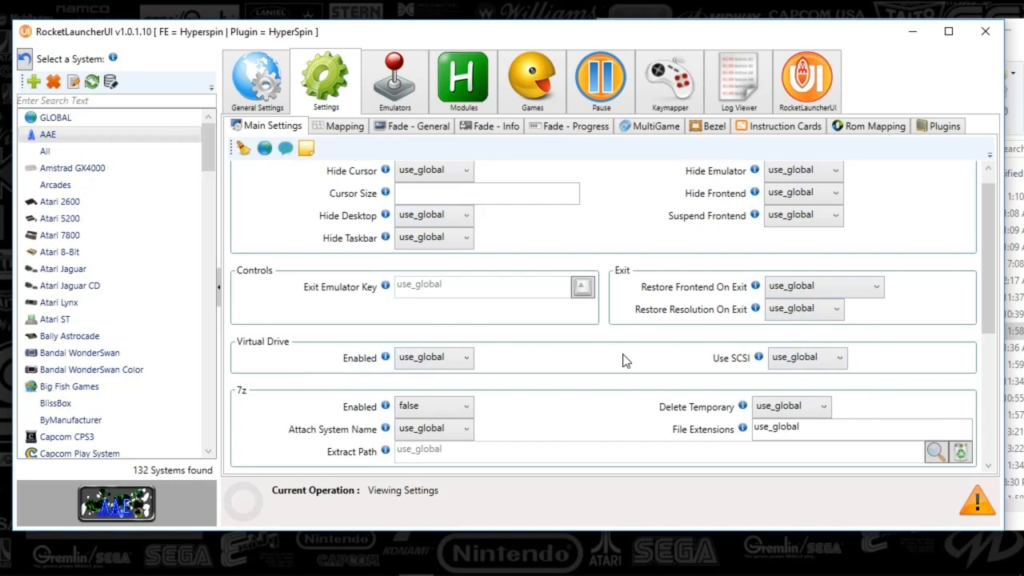
scroll(982, 337, up, 1)
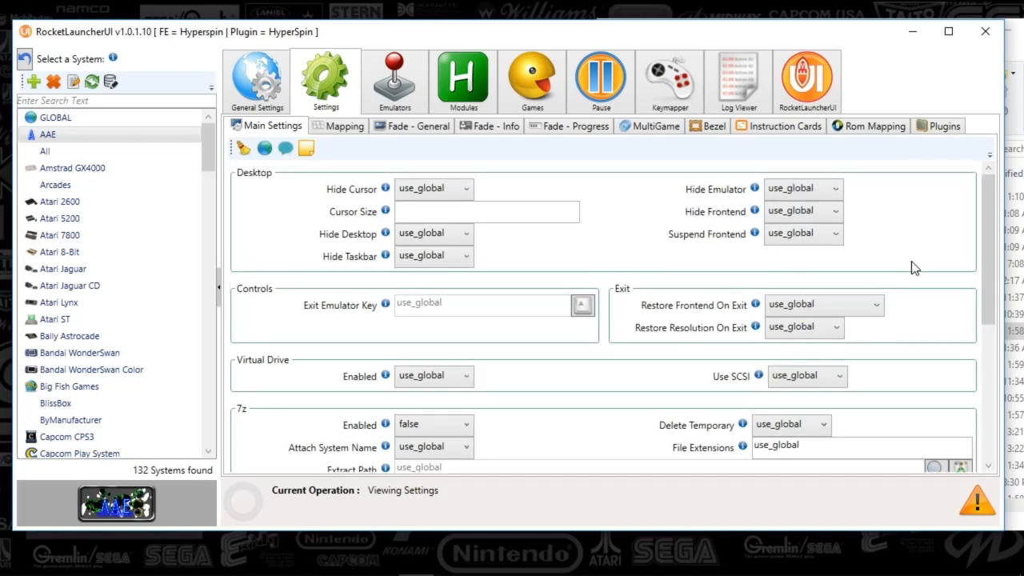
Step: Examine AAE's general fade settings, checking the Enabled options for Fade In and Fade Out
click(424, 126)
scroll(634, 264, up, 3)
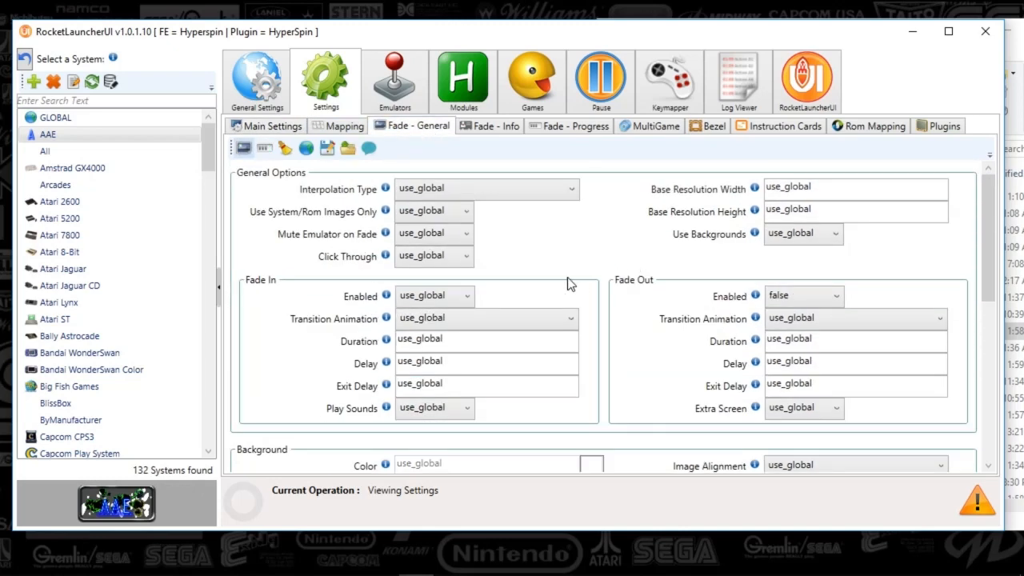
click(410, 300)
click(409, 300)
click(794, 297)
click(794, 297)
Step: Check AAE's ROM path and the global emulators available as its default emulator, without changing the selection
click(400, 87)
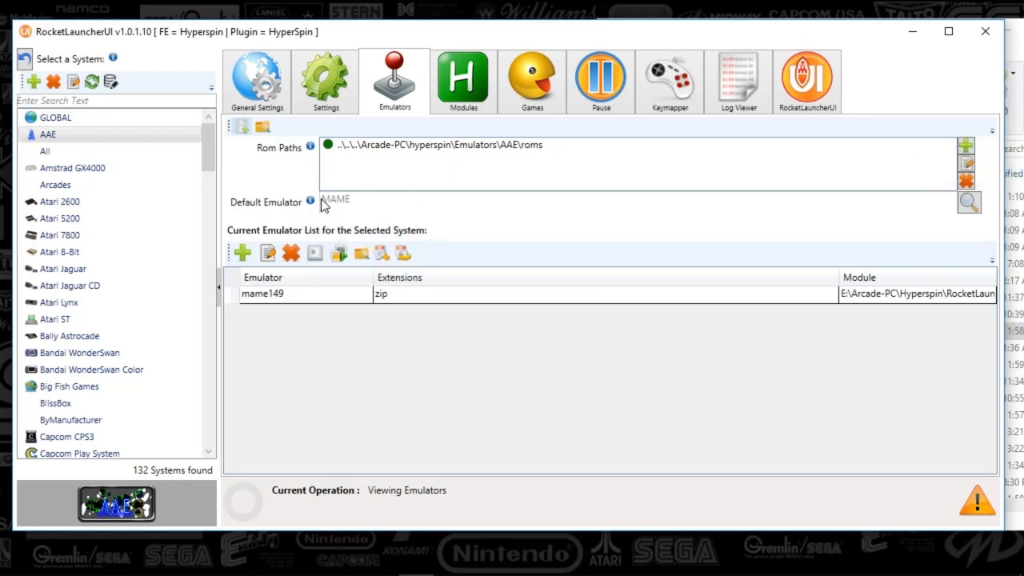
click(968, 203)
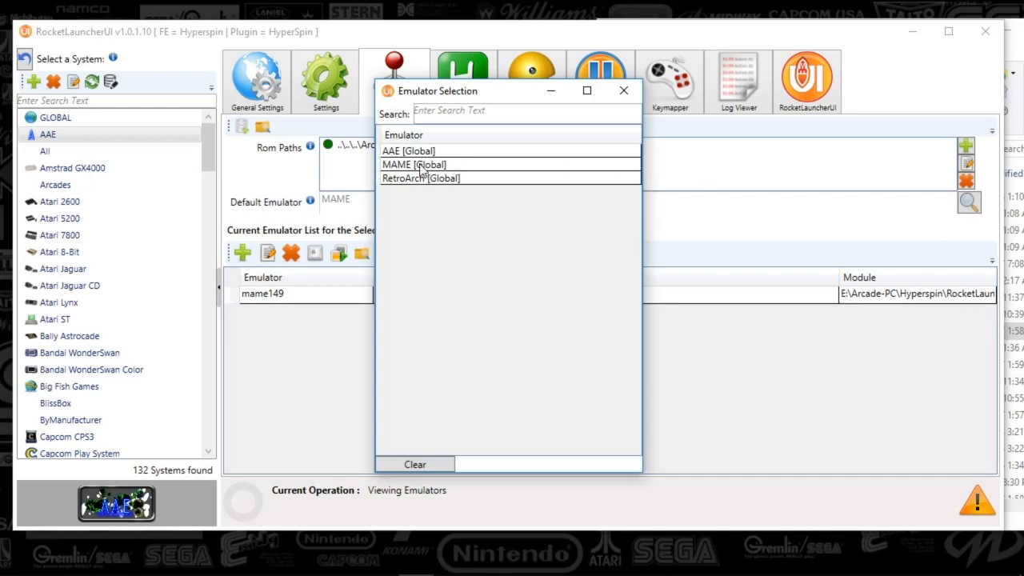
drag(436, 97, 469, 96)
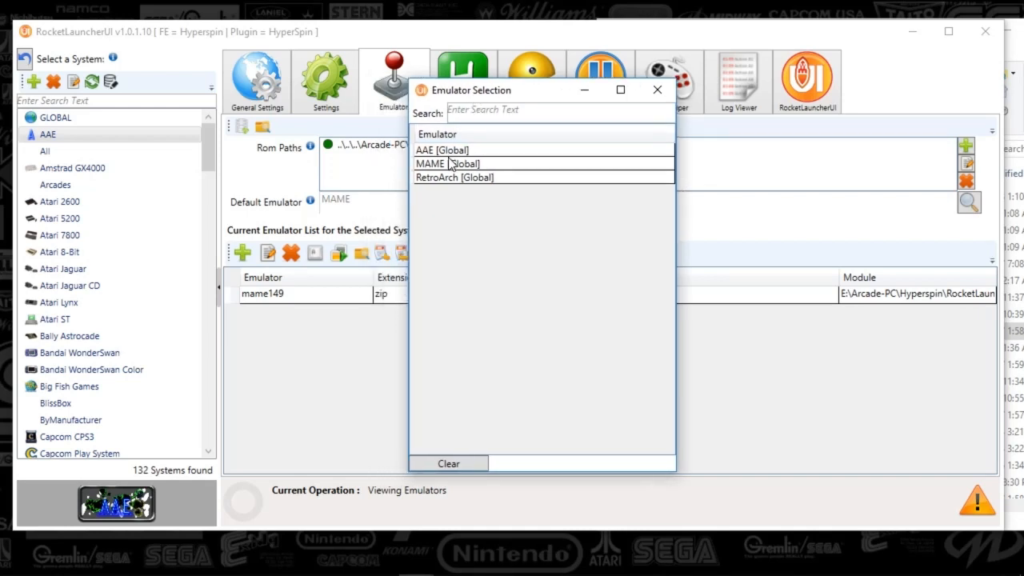
click(659, 91)
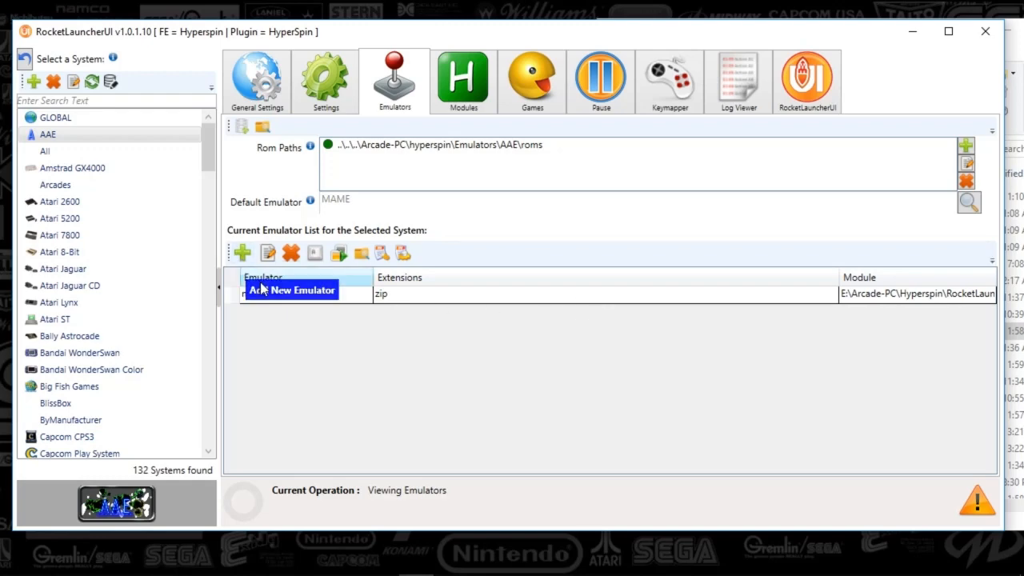
Step: Inspect the mame149 emulator's configuration, including its executable path, ROM extensions and module path
double_click(432, 298)
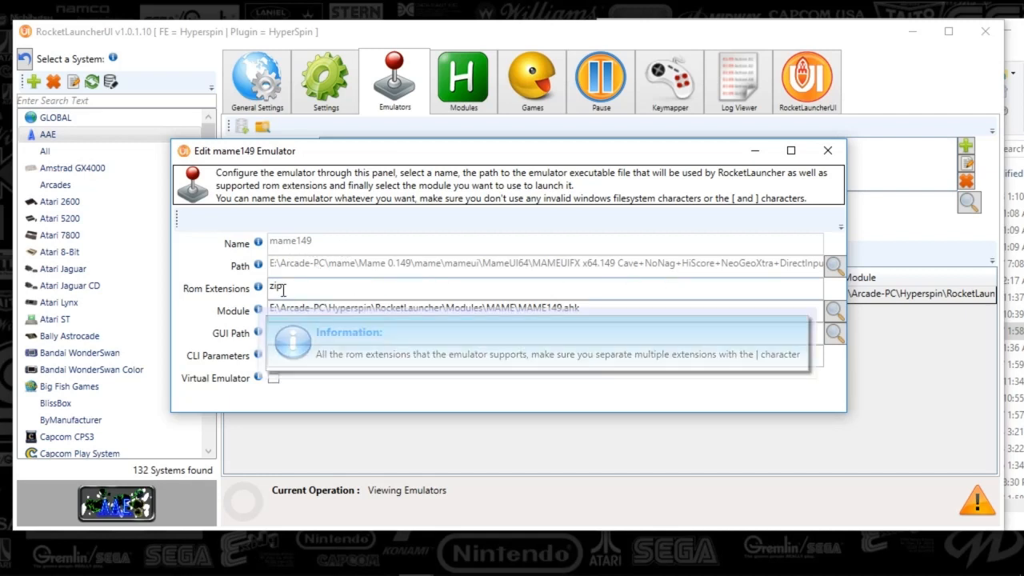
drag(293, 310, 593, 316)
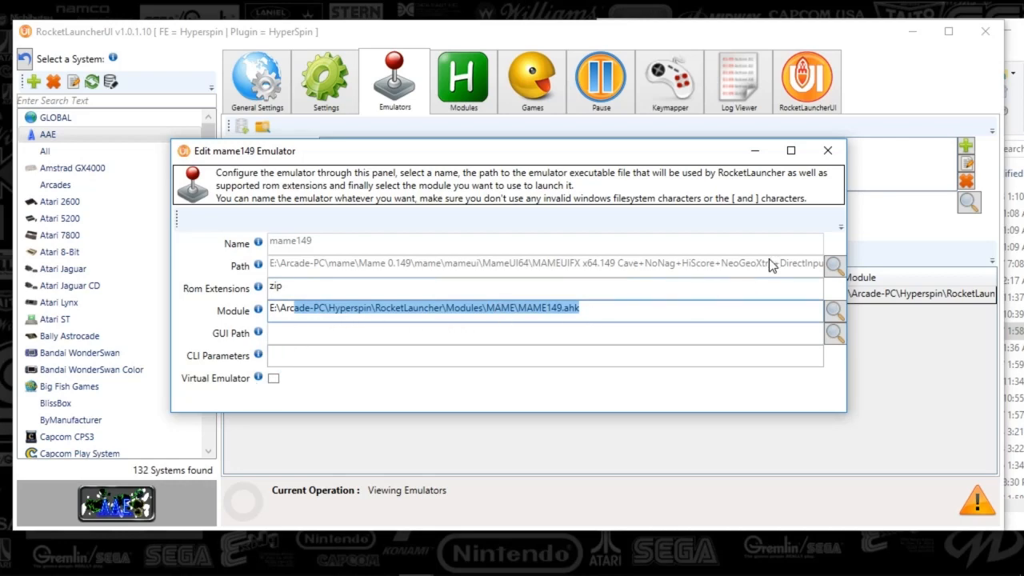
click(836, 157)
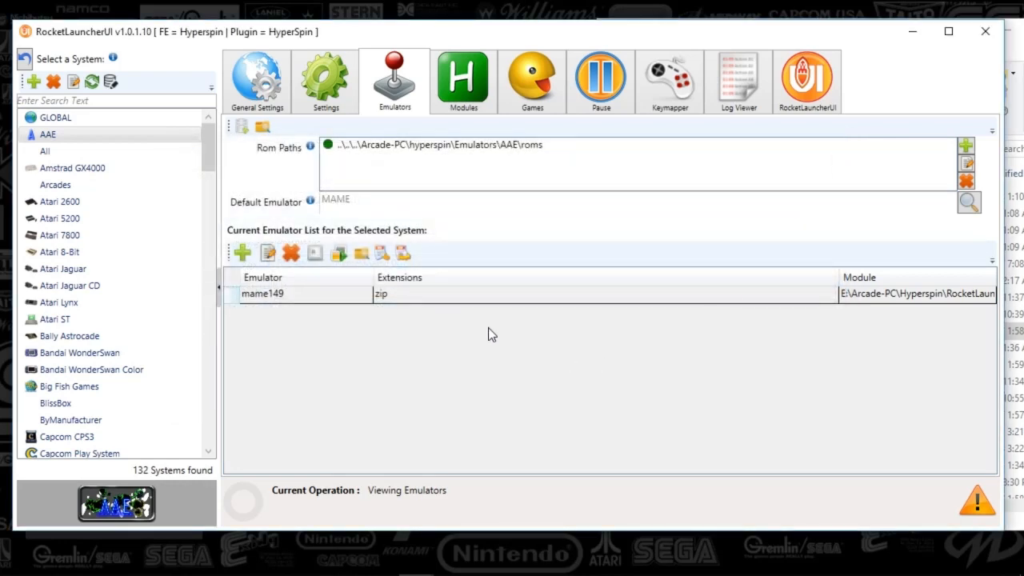
Step: Read the notes of the installed AAE.ahk module and close them
click(486, 94)
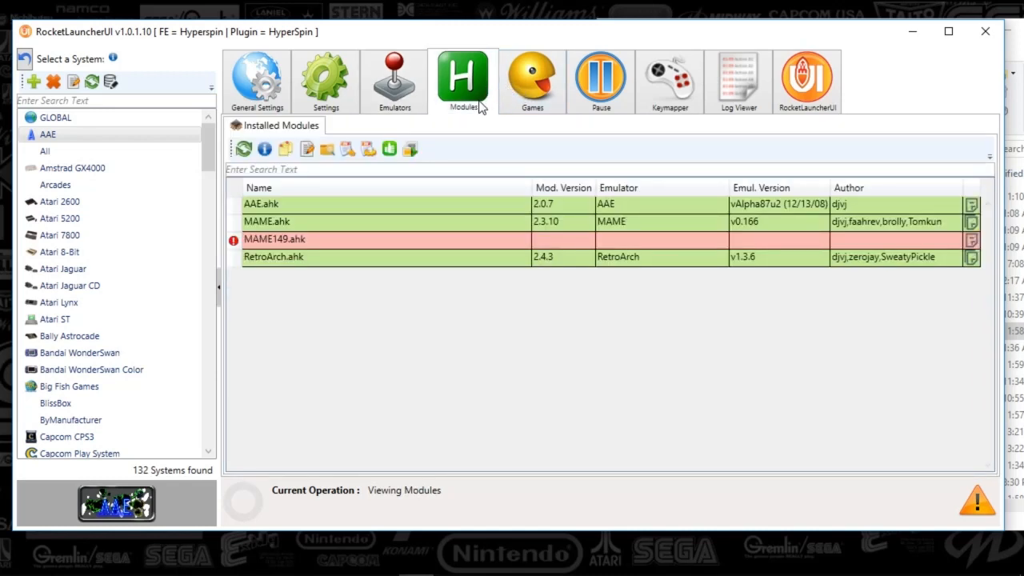
click(259, 205)
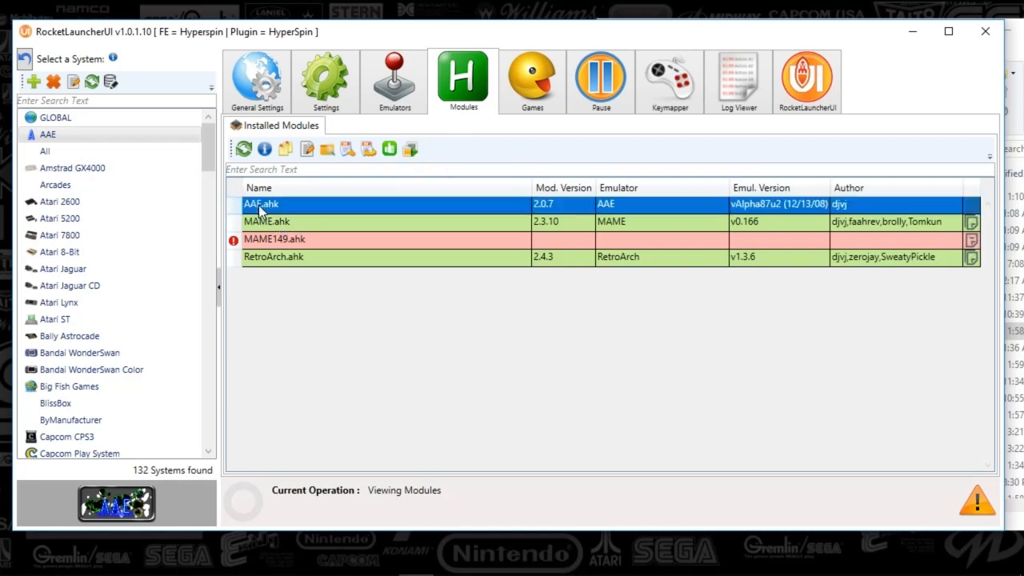
click(286, 150)
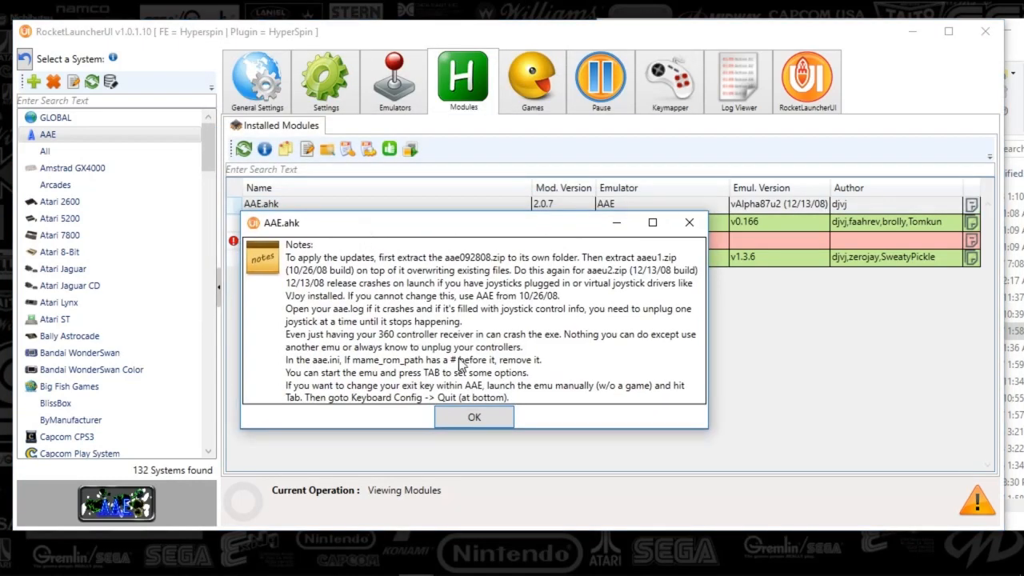
click(689, 227)
Step: List the games of the AAE system and run a system audit of their ROMs
click(538, 98)
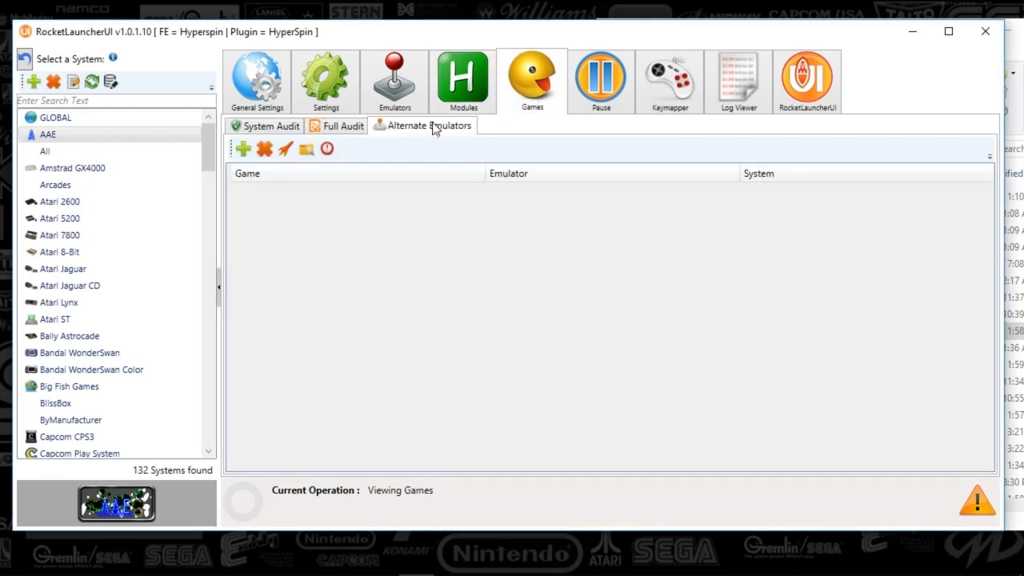
click(264, 127)
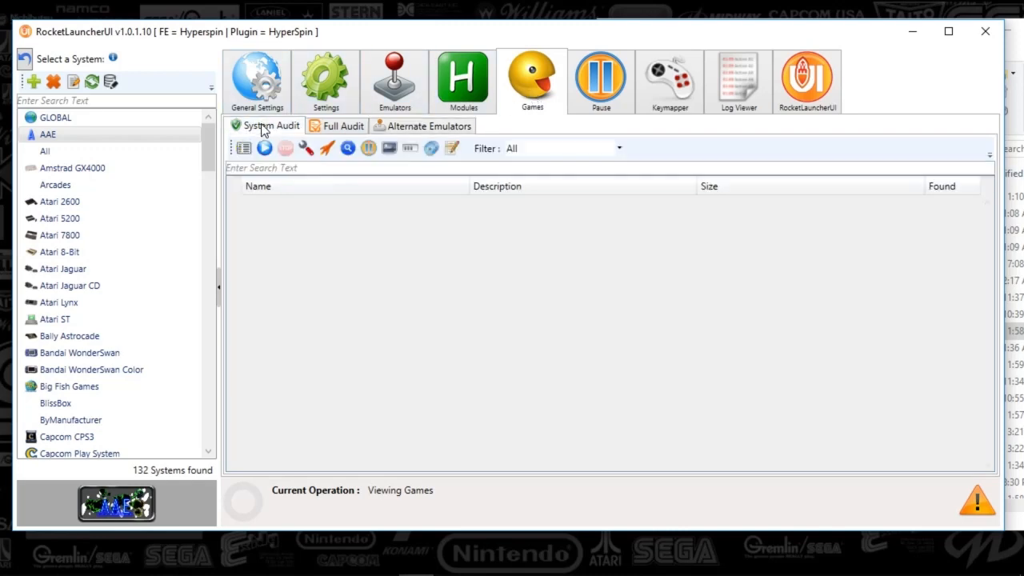
click(244, 148)
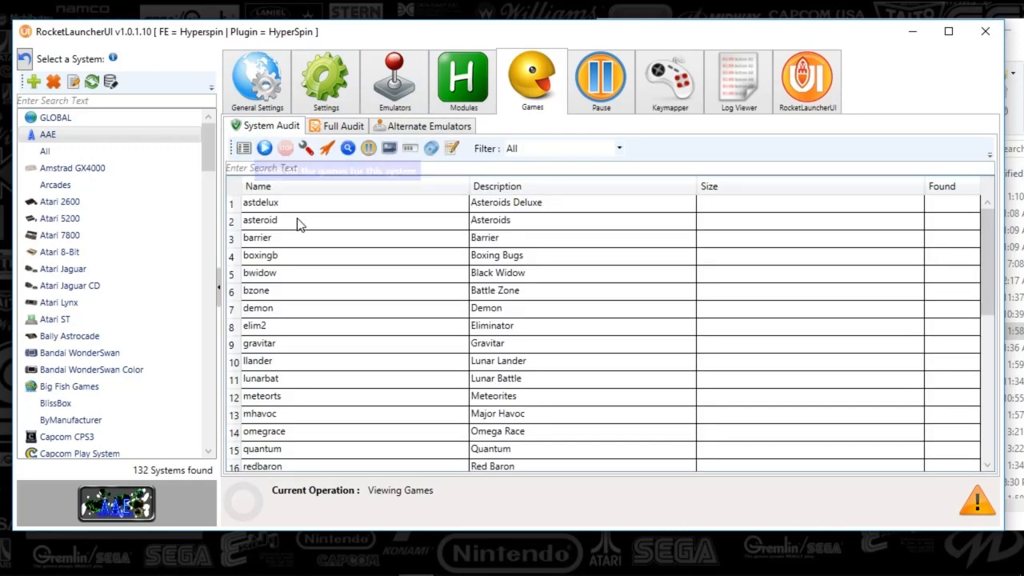
click(265, 149)
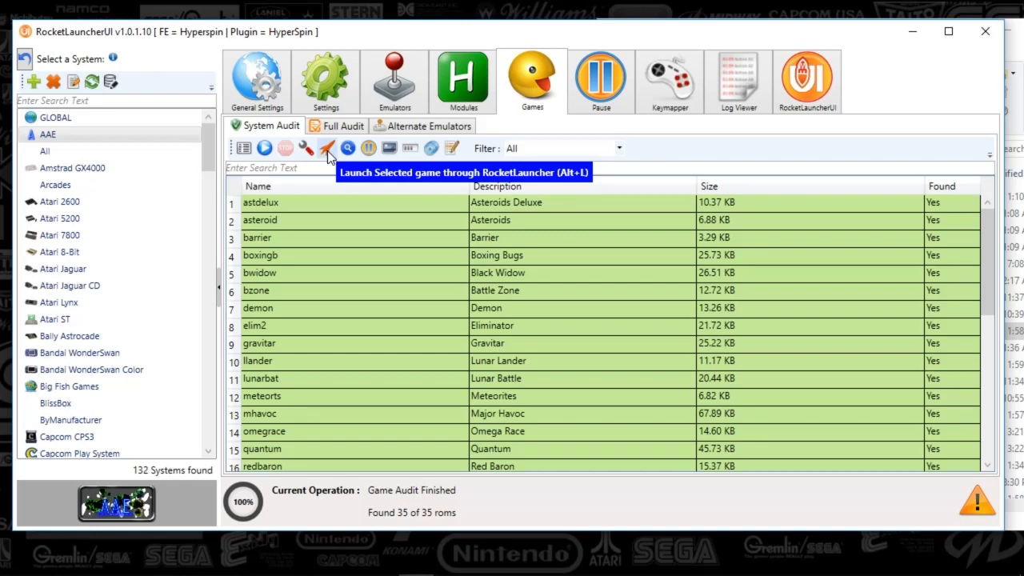
Step: Look over AAE's pause and keymapper settings and recheck the general, main, fade and emulator settings
click(598, 94)
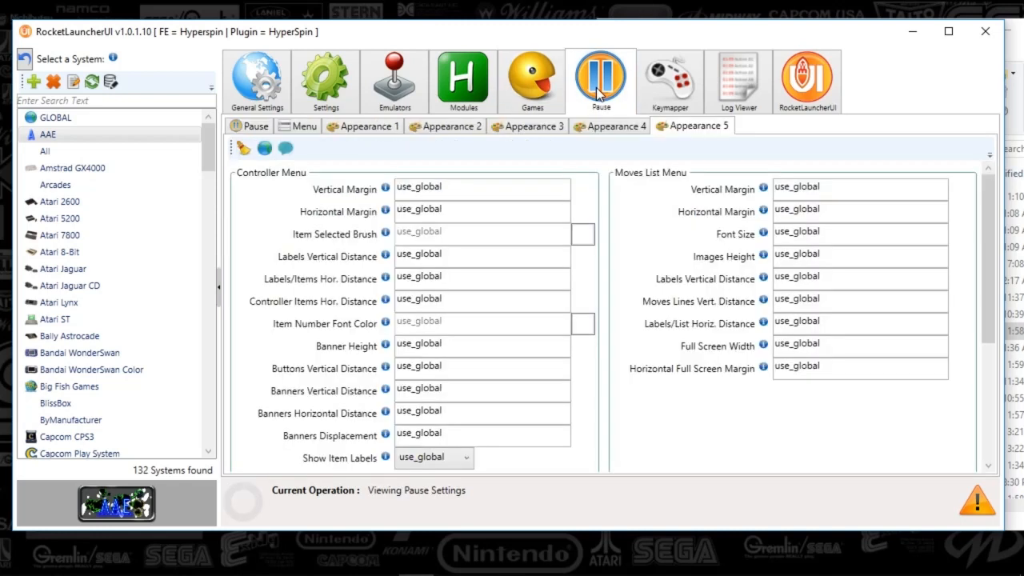
click(644, 87)
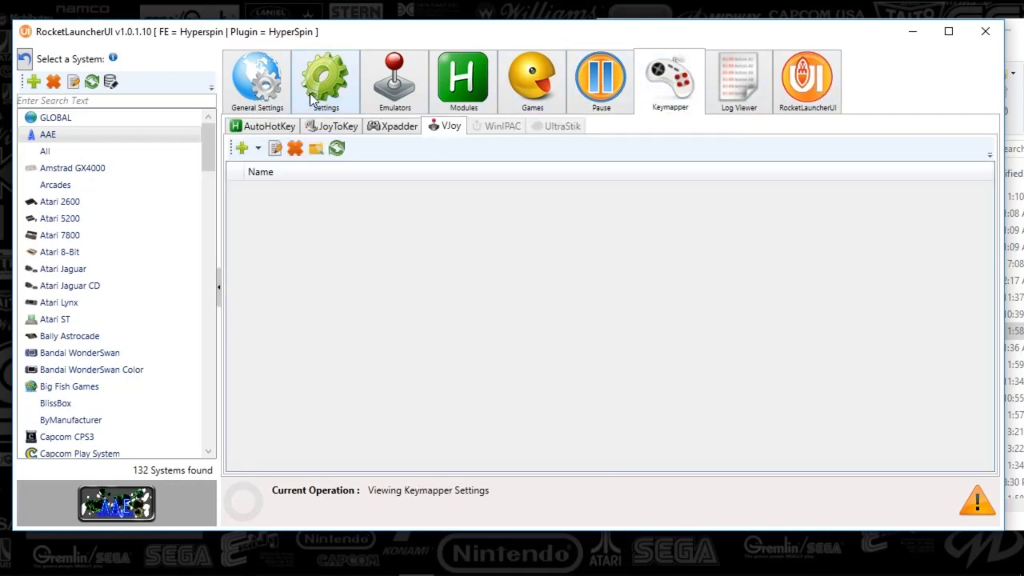
click(267, 98)
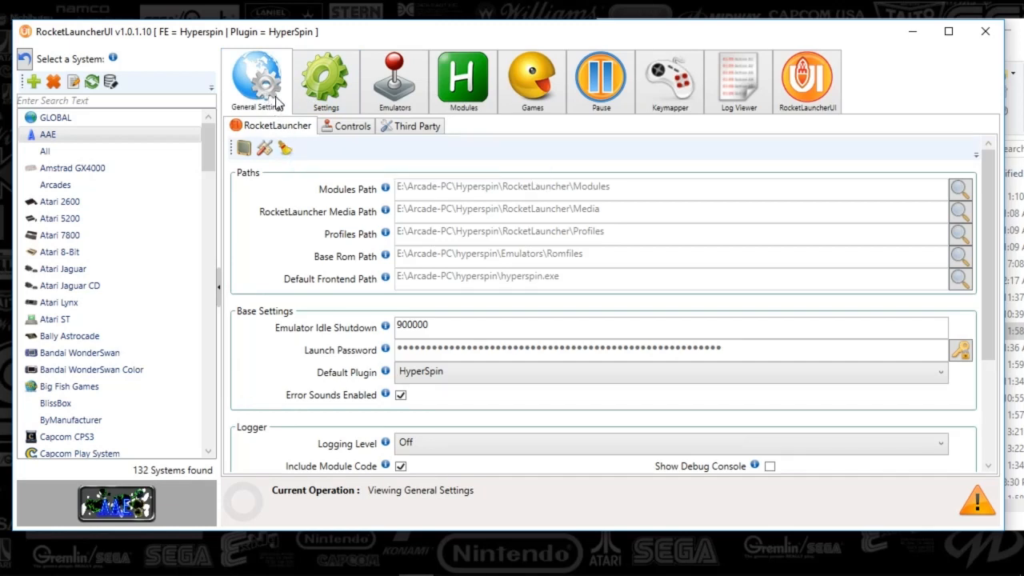
click(322, 91)
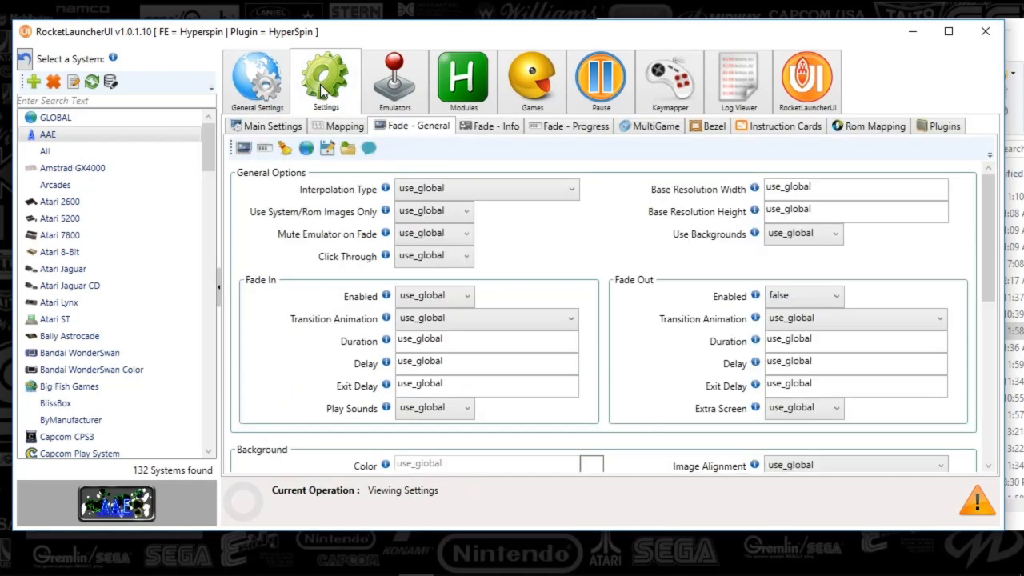
click(276, 126)
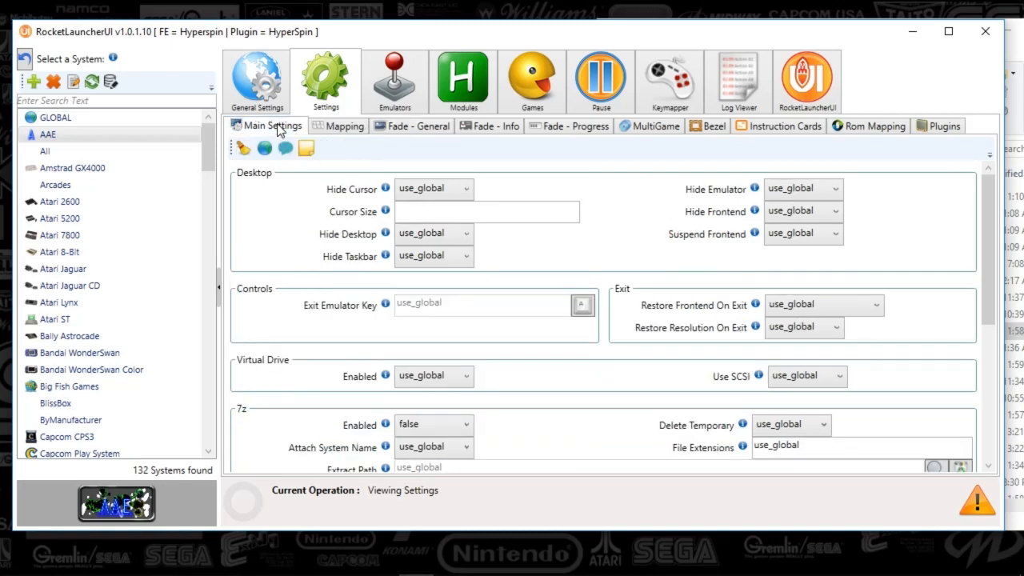
click(403, 128)
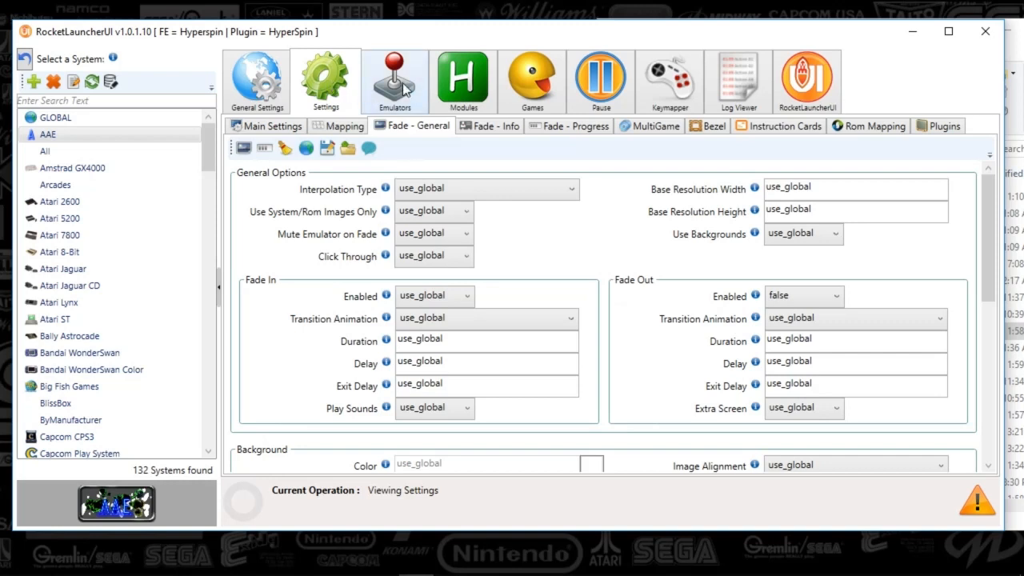
click(405, 94)
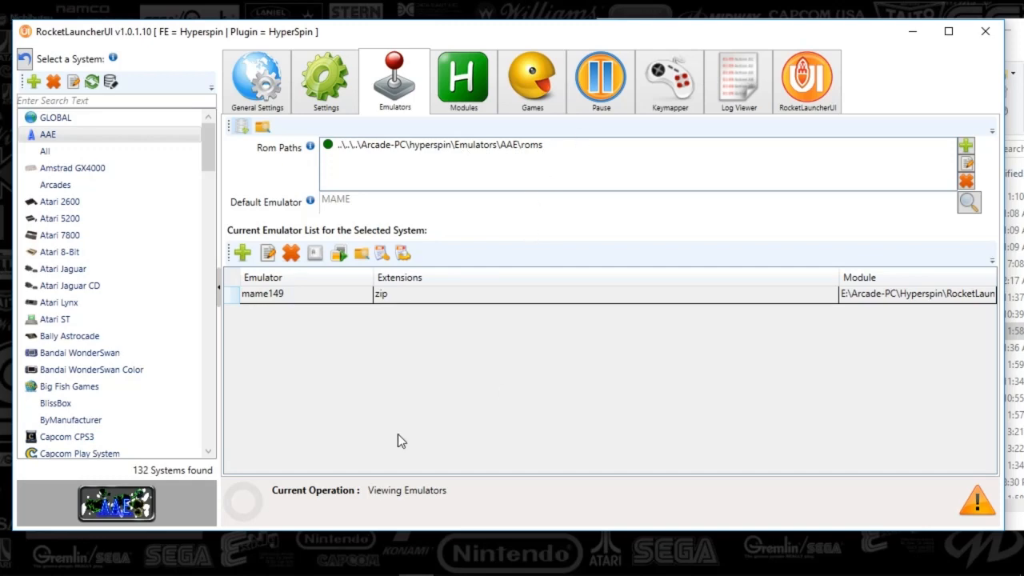
Step: Close RocketLauncherUI and move the RocketLauncher folder window to the middle of the desktop
click(984, 32)
drag(779, 41, 448, 68)
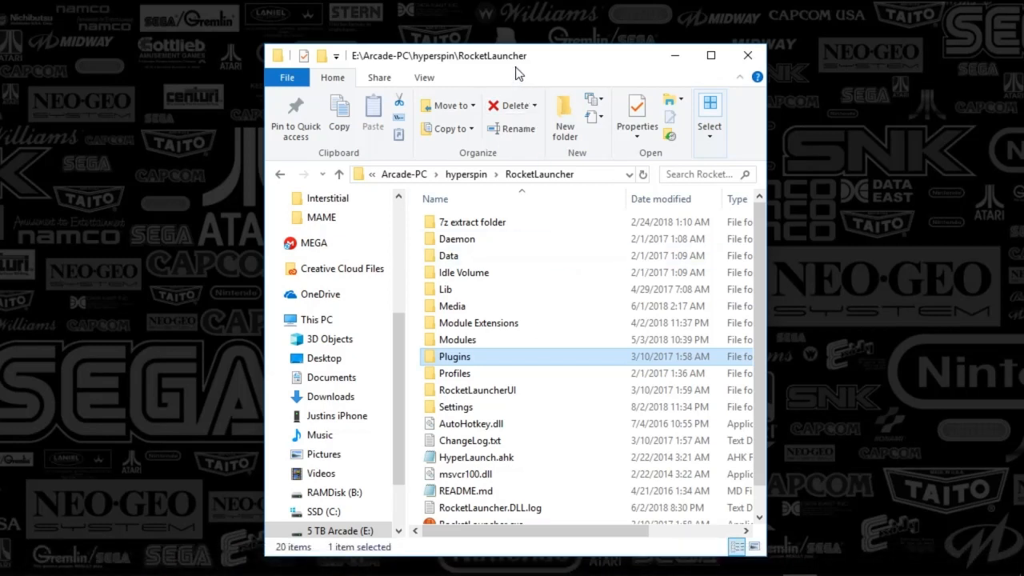
drag(508, 57, 493, 34)
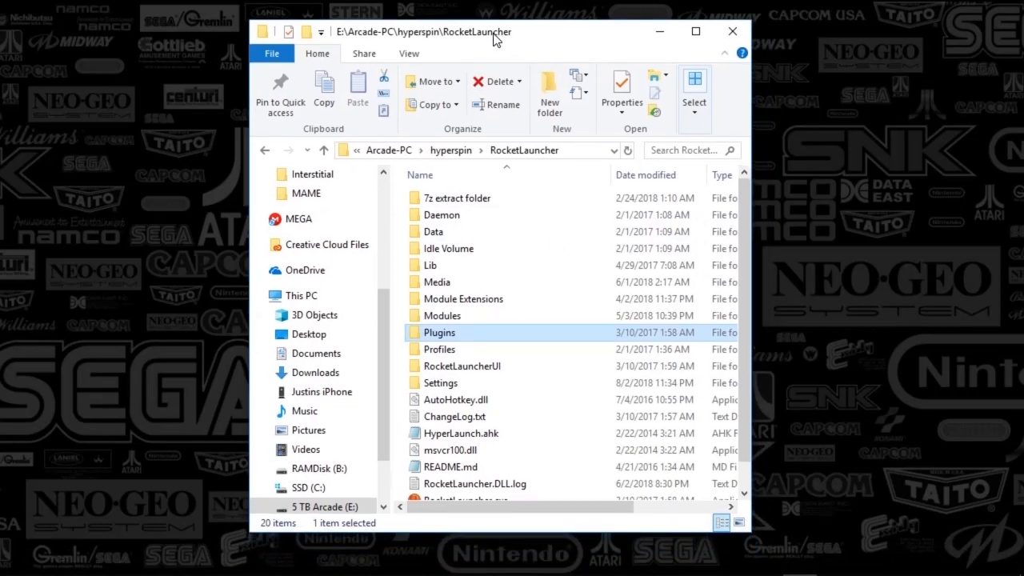